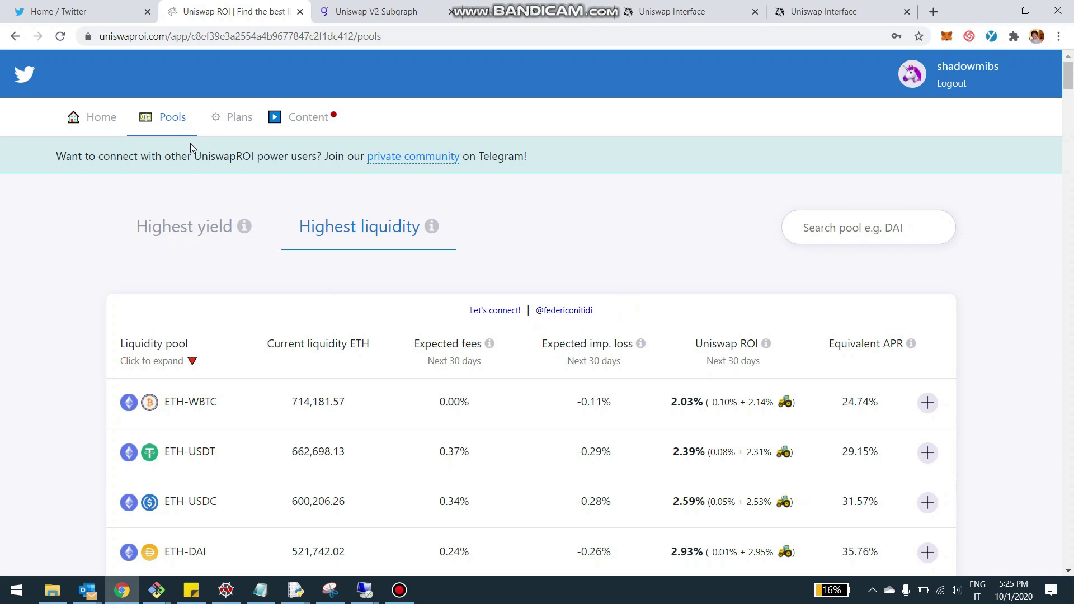
Scroll the Highest liquidity pool list from ETH-WBTC down to ETH-LINK
{"action": "scroll", "coordinate": [664, 230], "scroll_direction": "down", "scroll_amount": 4}
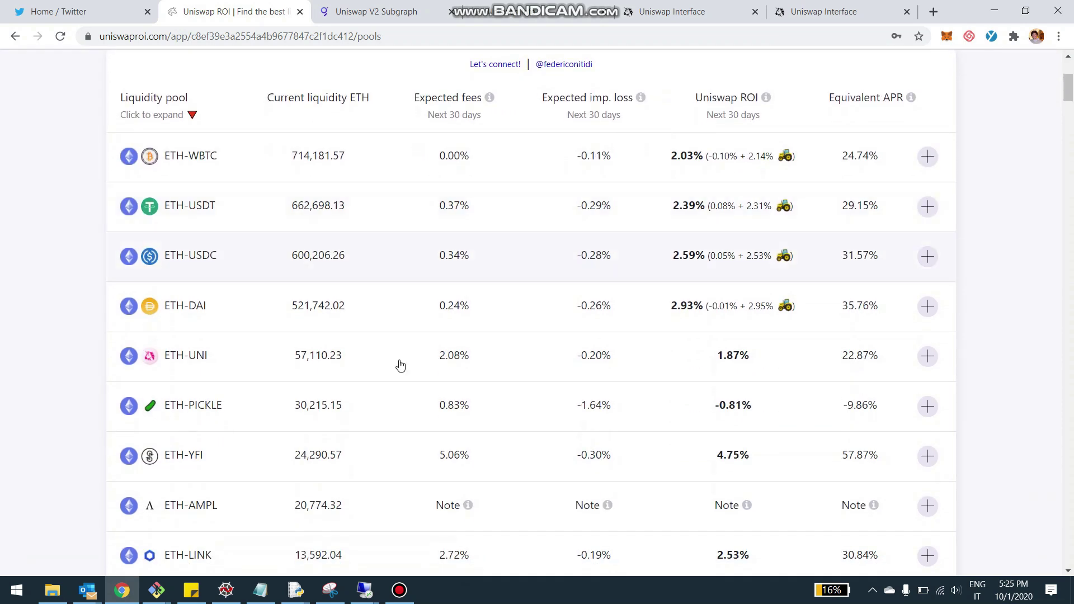
{"action": "scroll", "coordinate": [480, 292], "scroll_direction": "up", "scroll_amount": 3}
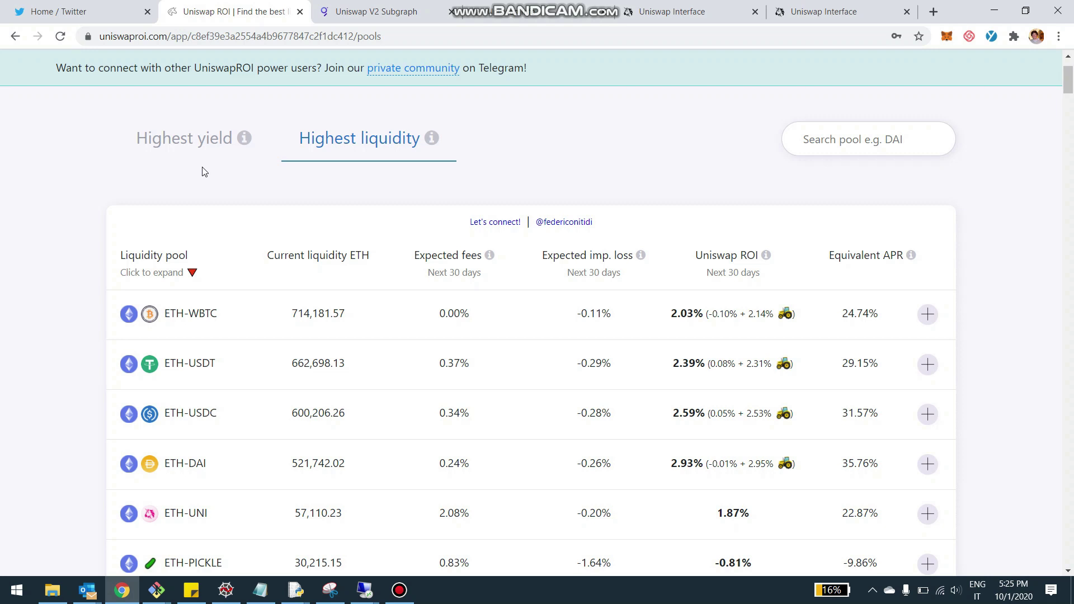
{"action": "scroll", "coordinate": [204, 171], "scroll_direction": "up", "scroll_amount": 2}
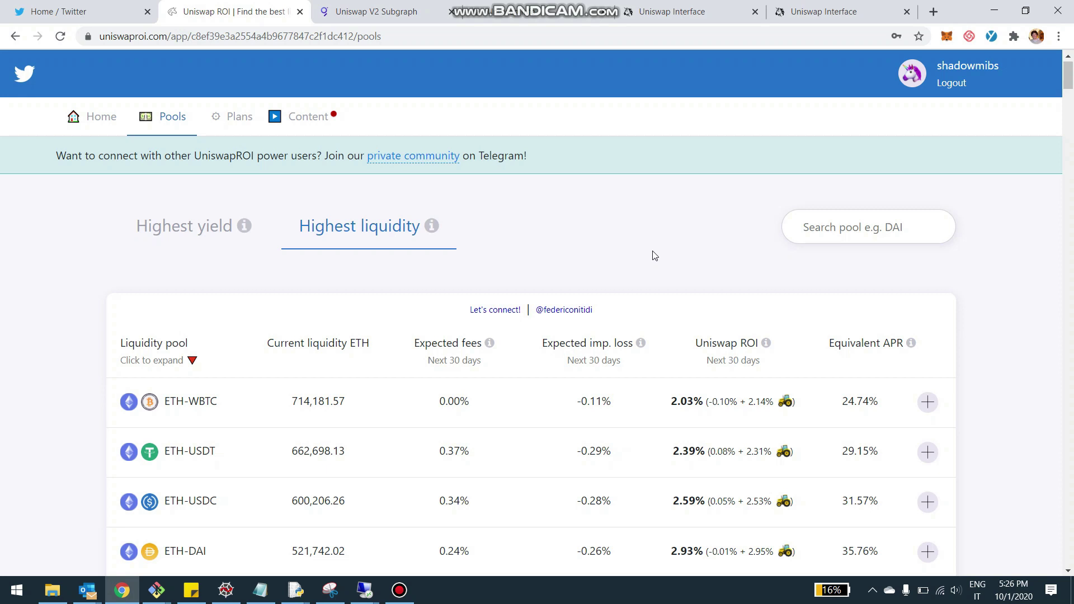
{"action": "left_click", "coordinate": [366, 17]}
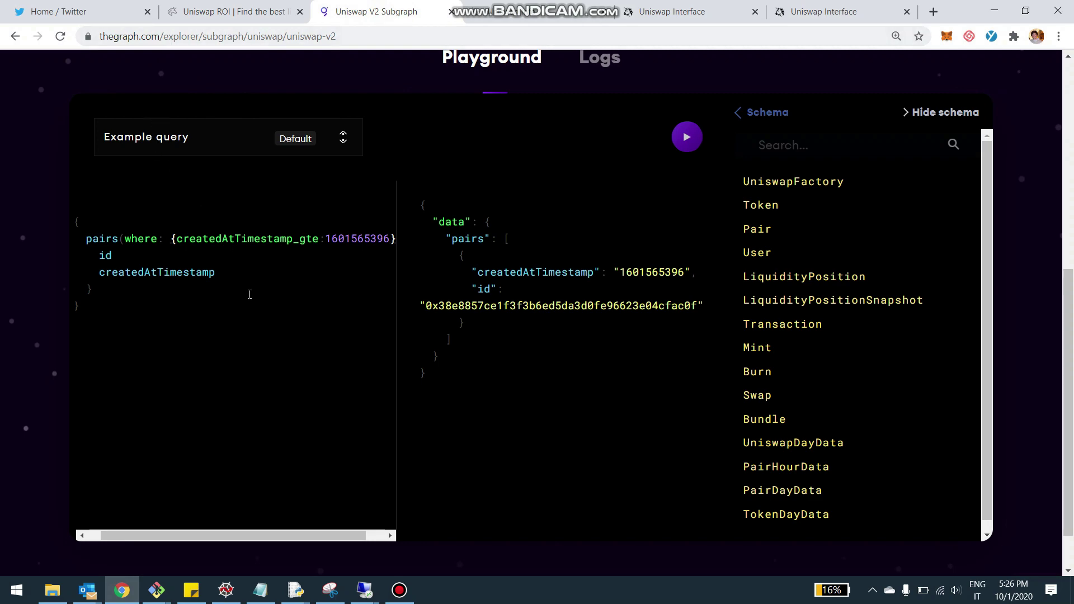
{"action": "scroll", "coordinate": [269, 291], "scroll_direction": "up", "scroll_amount": 7}
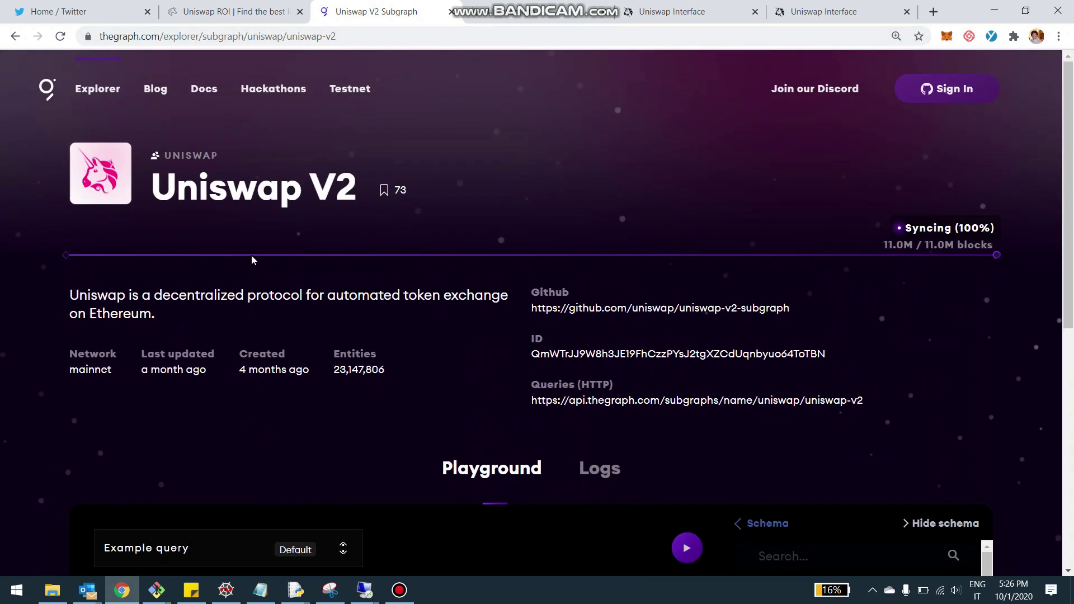
{"action": "scroll", "coordinate": [301, 218], "scroll_direction": "down", "scroll_amount": 6}
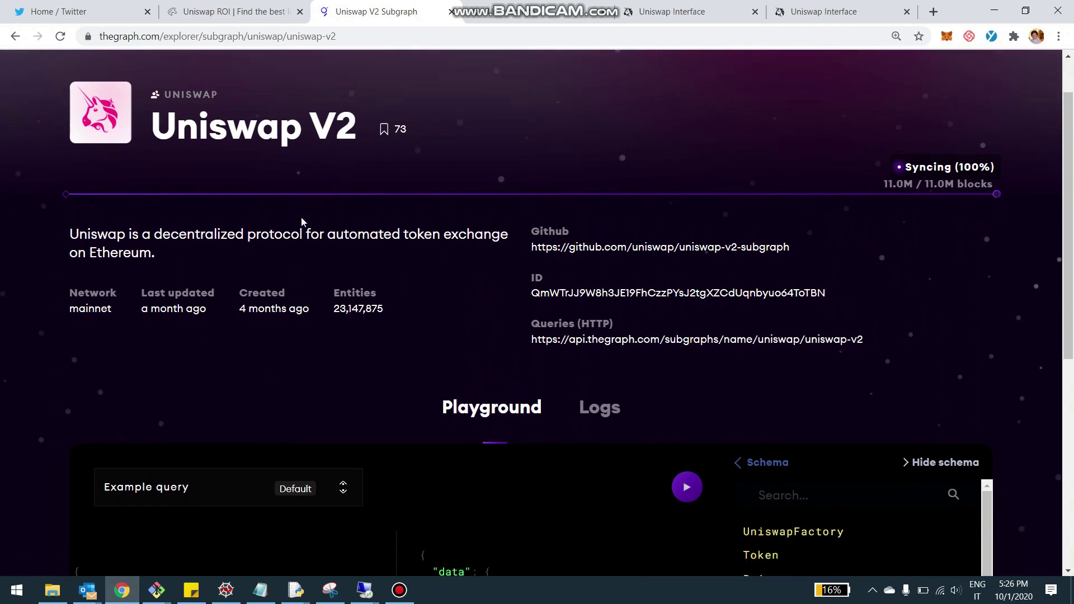
{"action": "scroll", "coordinate": [252, 322], "scroll_direction": "down", "scroll_amount": 1}
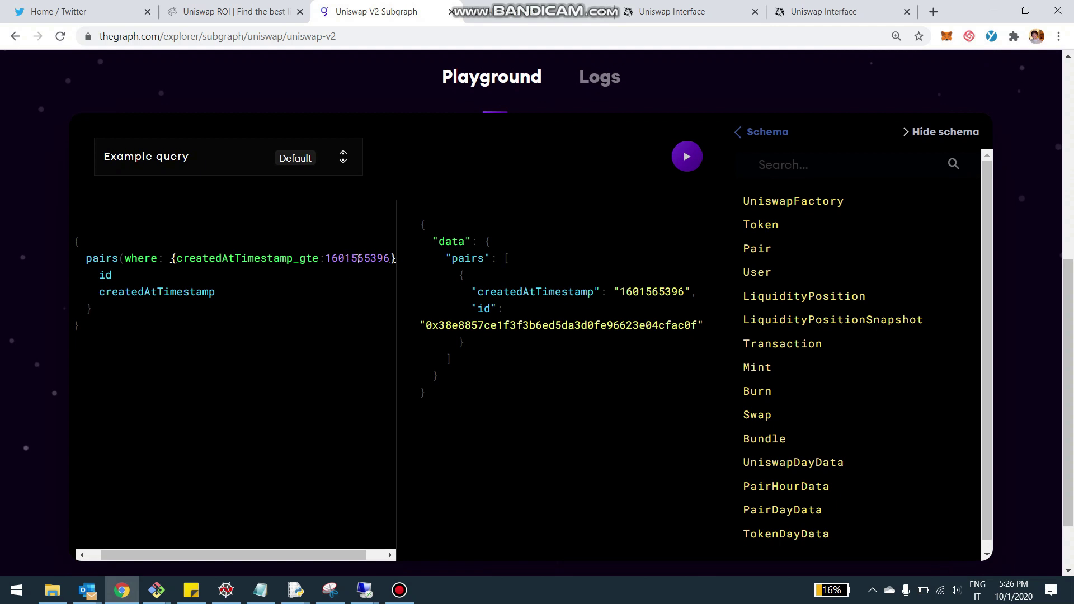
{"action": "left_click", "coordinate": [685, 158]}
{"action": "double_click", "coordinate": [536, 325]}
{"action": "key", "text": "ctrl+c"}
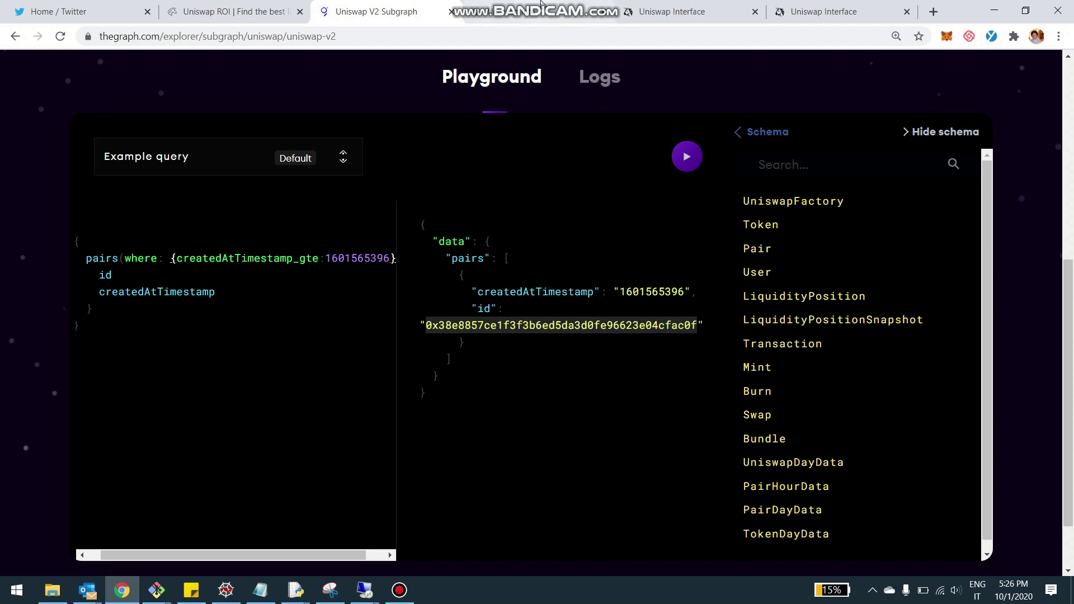
Load the pair page by pasting the queried pair id into the URL
{"action": "left_click", "coordinate": [649, 4]}
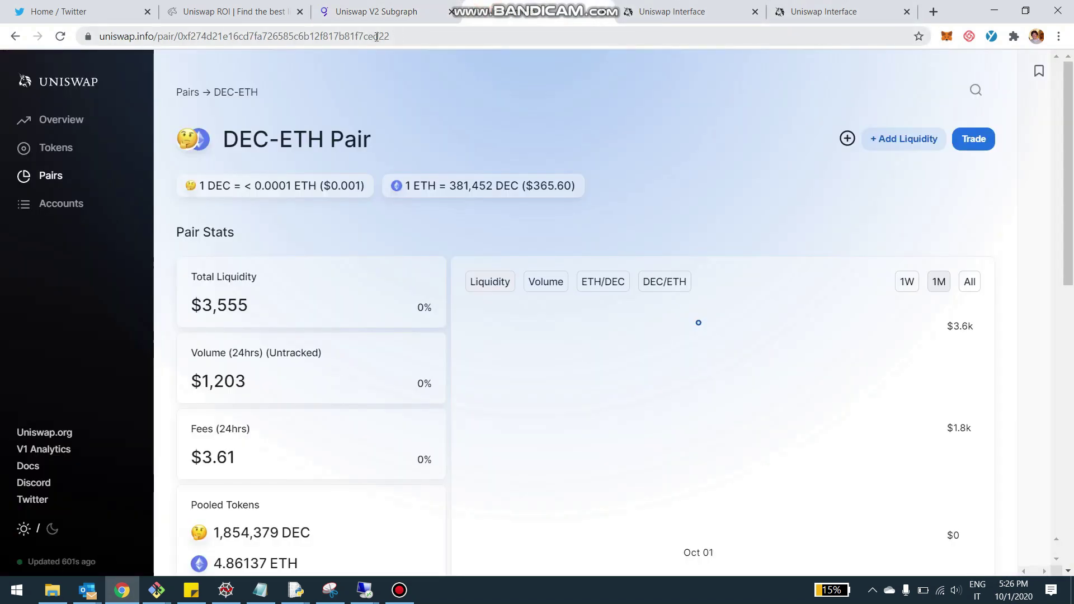
{"action": "double_click", "coordinate": [349, 36]}
{"action": "key", "text": "ctrl+v"}
{"action": "key", "text": "Return"}
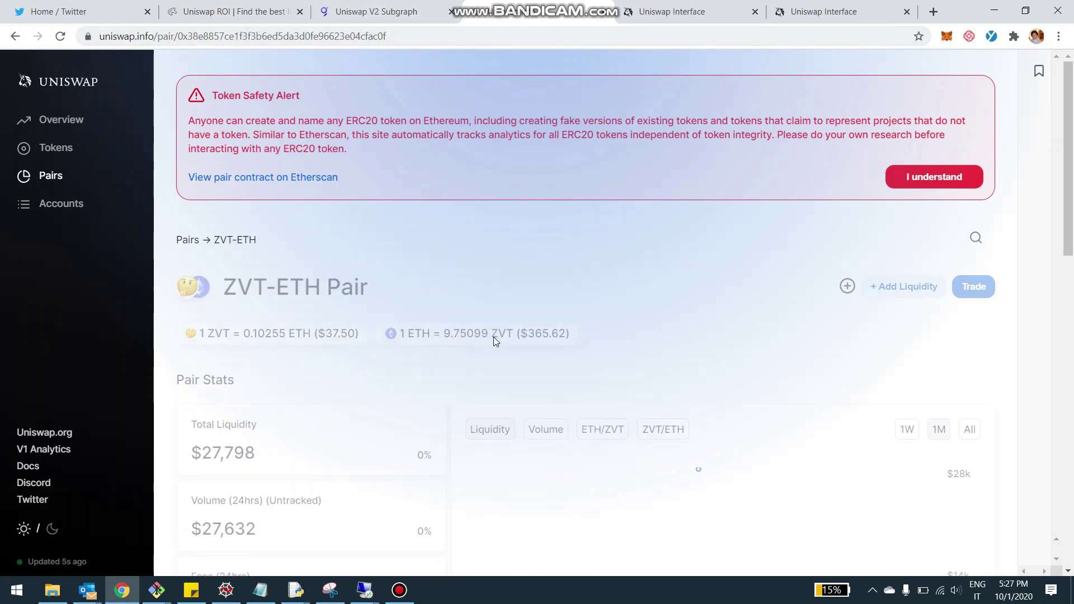
Dismiss the token safety alert and scroll through the ZVT/ETH pair's transactions
{"action": "left_click", "coordinate": [950, 171]}
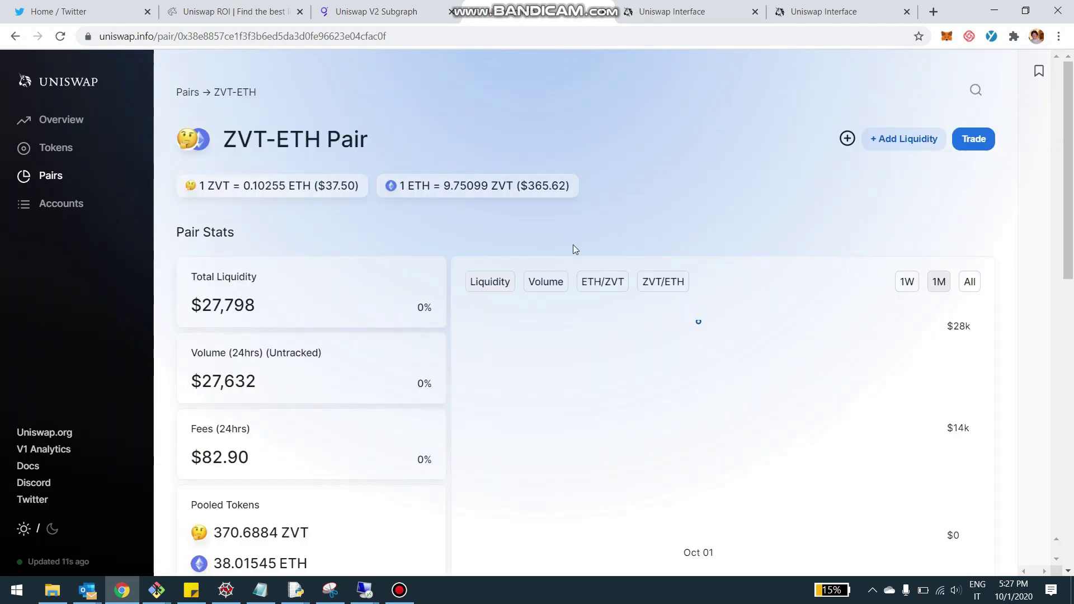
{"action": "scroll", "coordinate": [570, 187], "scroll_direction": "down", "scroll_amount": 5}
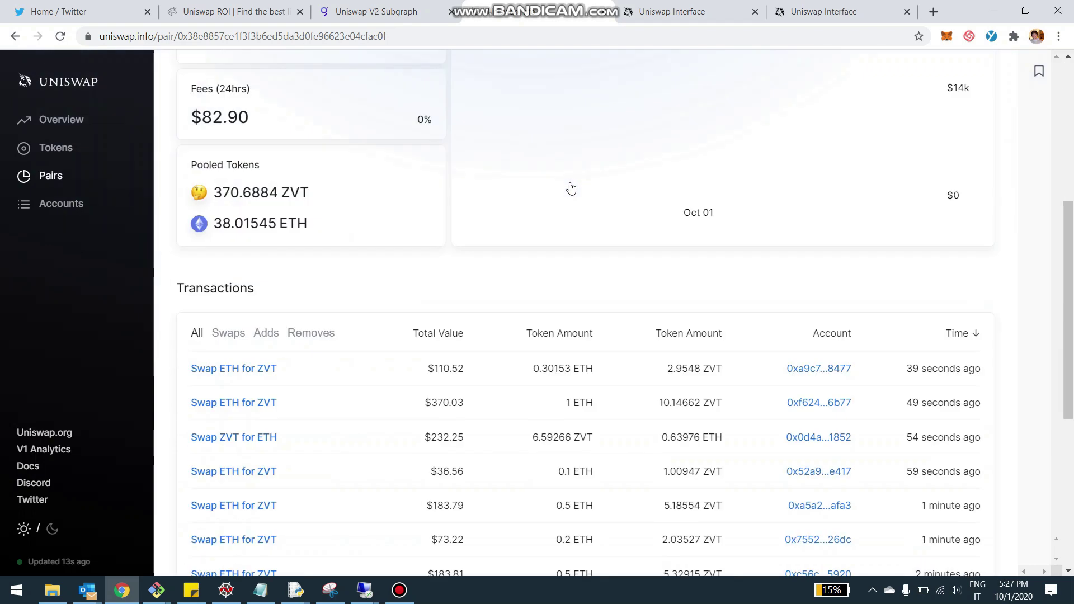
{"action": "scroll", "coordinate": [571, 188], "scroll_direction": "down", "scroll_amount": 4}
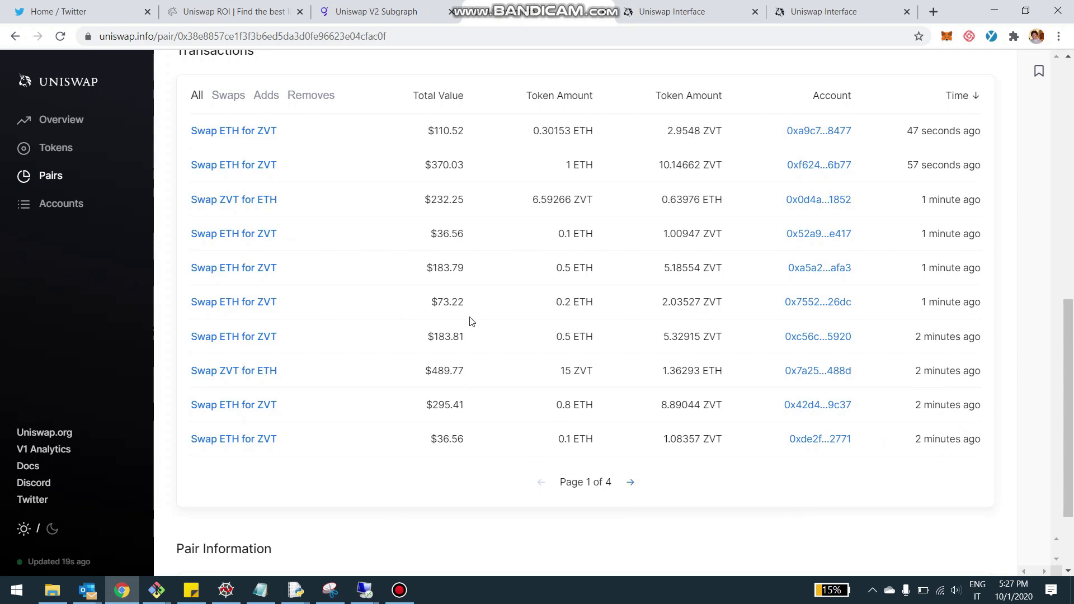
{"action": "scroll", "coordinate": [470, 321], "scroll_direction": "up", "scroll_amount": 10}
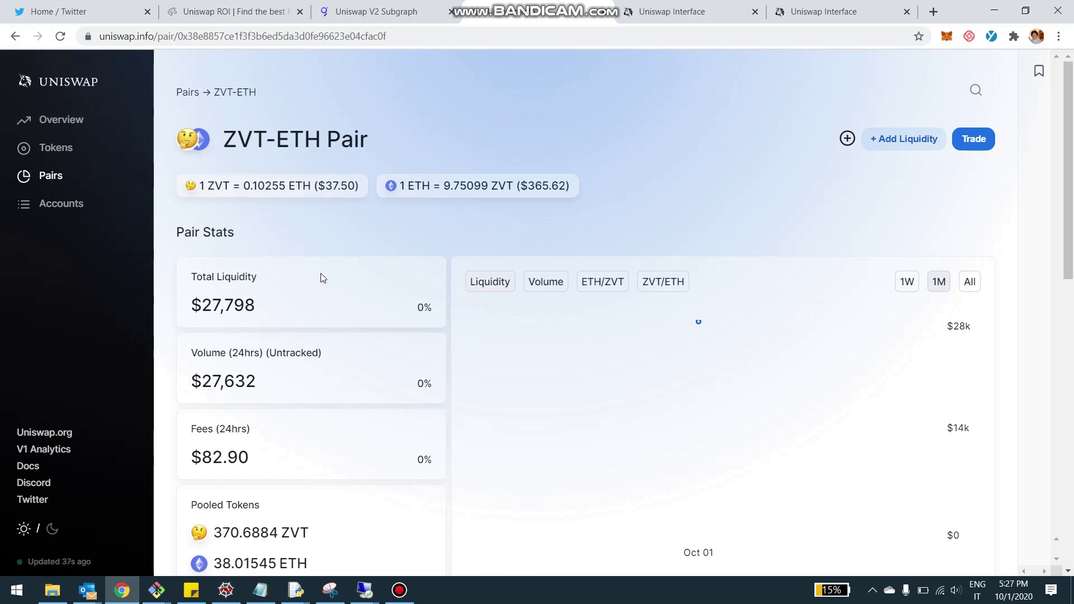
{"action": "scroll", "coordinate": [323, 278], "scroll_direction": "down", "scroll_amount": 3}
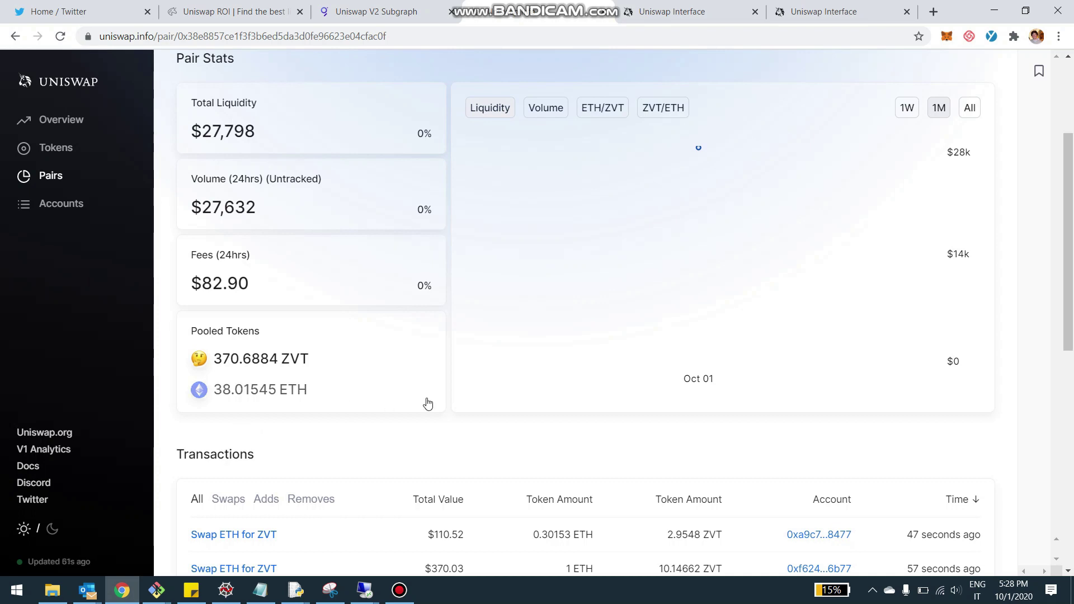
{"action": "scroll", "coordinate": [433, 284], "scroll_direction": "up", "scroll_amount": 3}
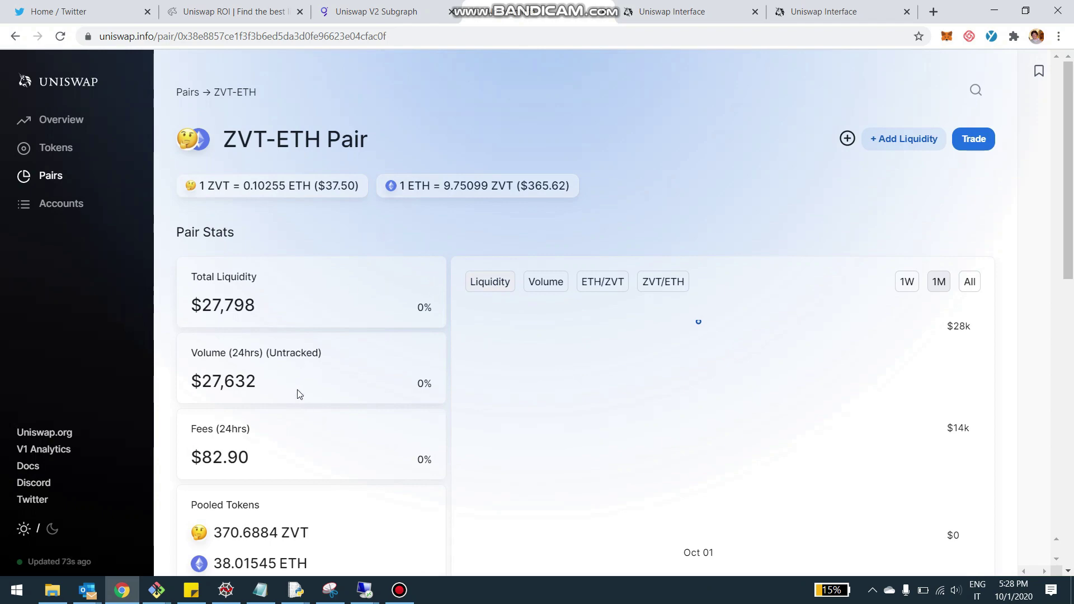
{"action": "scroll", "coordinate": [299, 395], "scroll_direction": "down", "scroll_amount": 7}
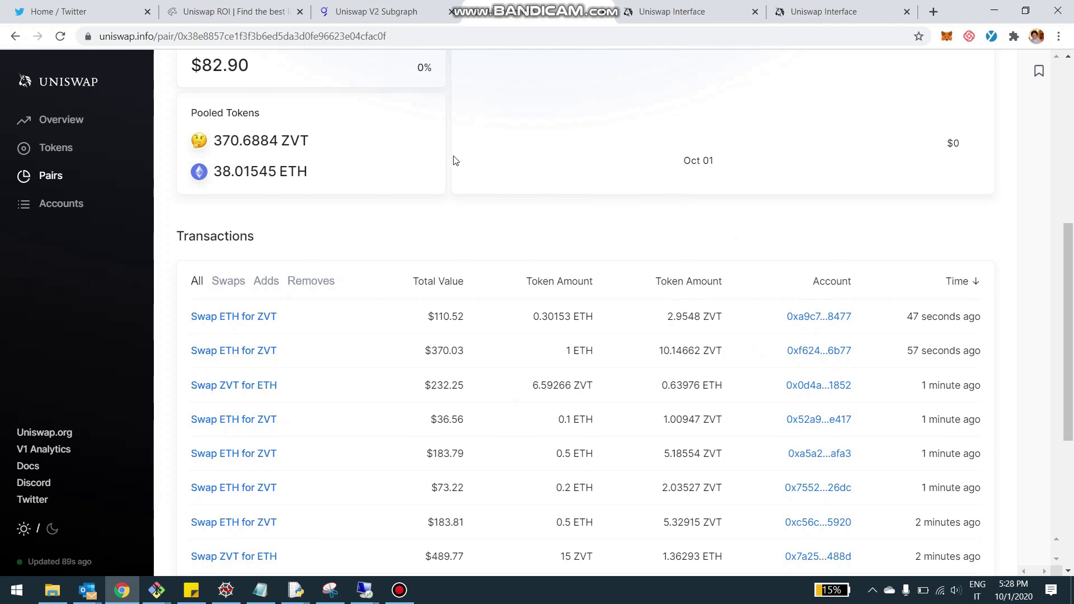
{"action": "scroll", "coordinate": [453, 160], "scroll_direction": "up", "scroll_amount": 5}
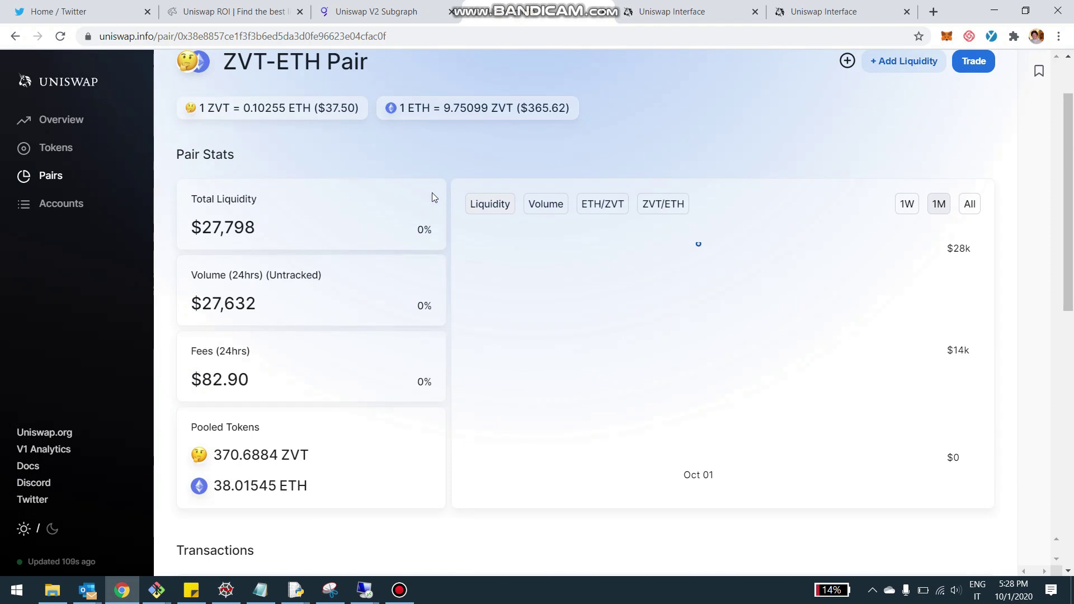
{"action": "scroll", "coordinate": [431, 195], "scroll_direction": "down", "scroll_amount": 3}
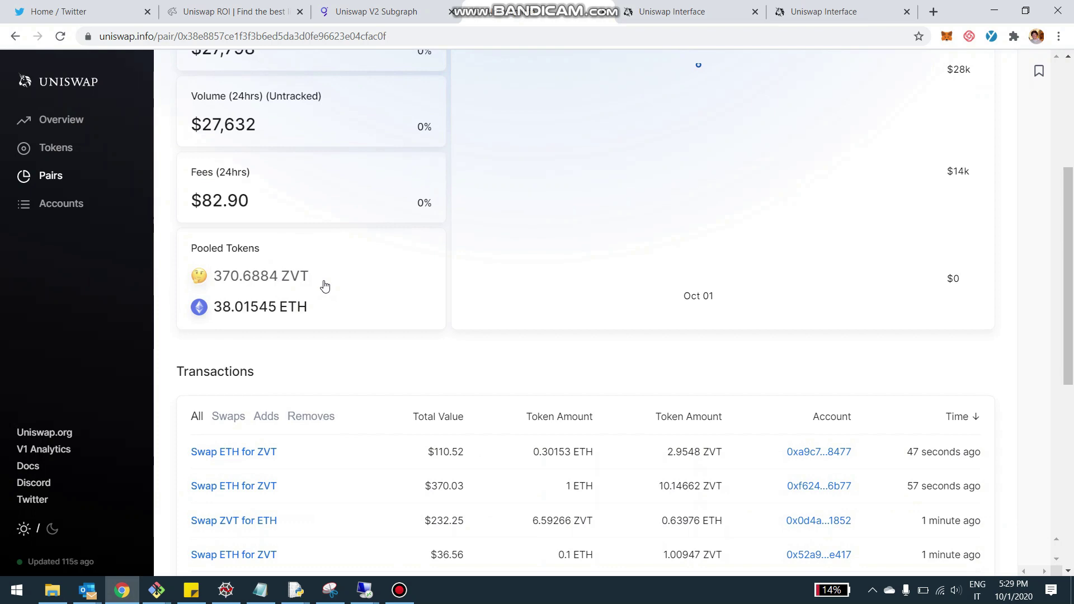
{"action": "left_click", "coordinate": [649, 9]}
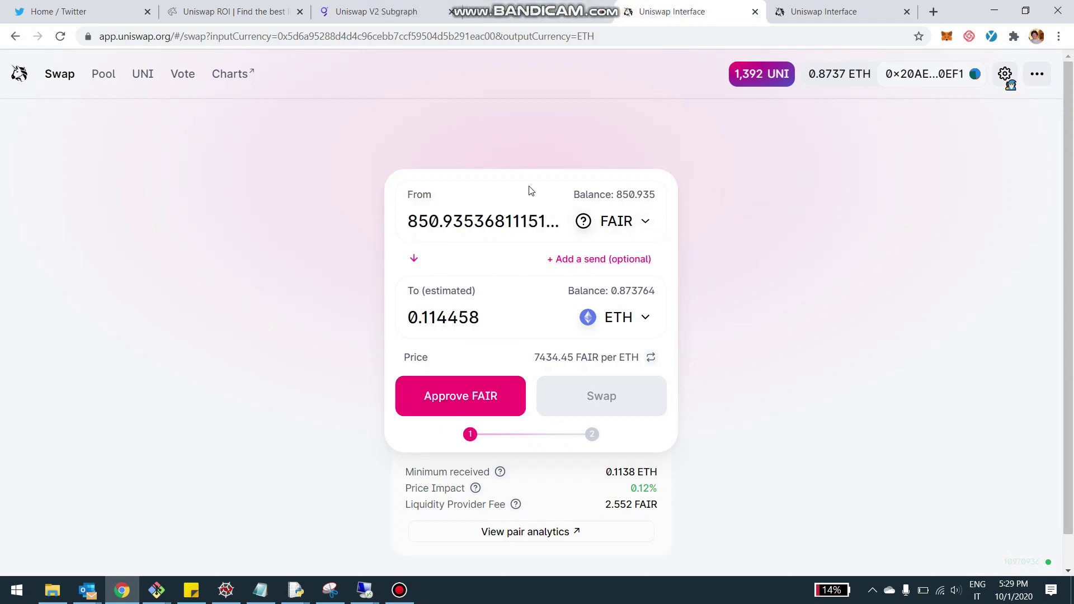
Open and scroll the analytics page for the FAIR-ETH pair
{"action": "left_click", "coordinate": [532, 534]}
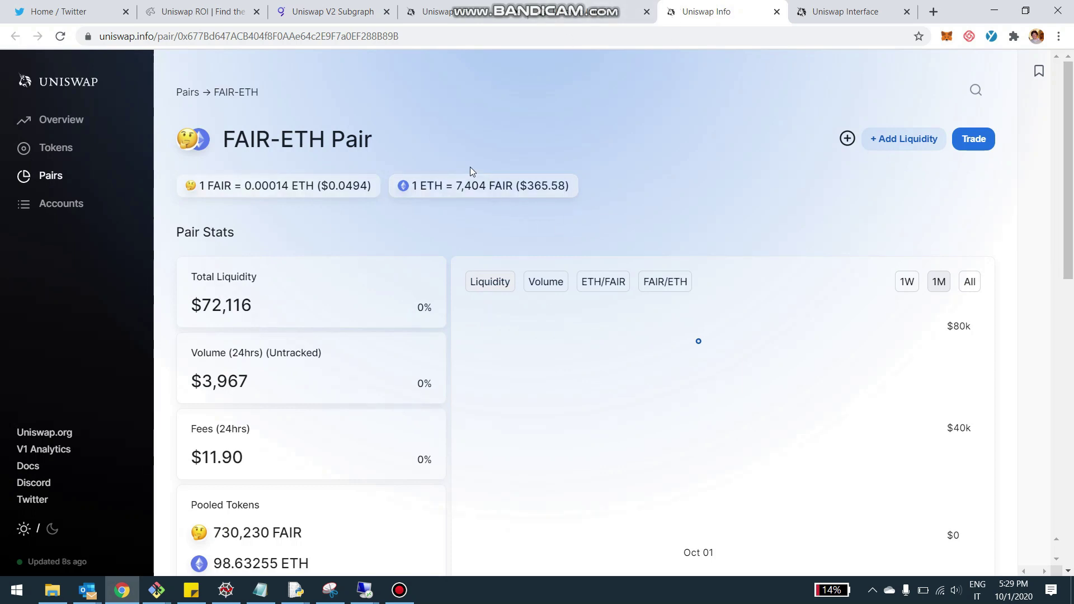
{"action": "scroll", "coordinate": [470, 167], "scroll_direction": "down", "scroll_amount": 1}
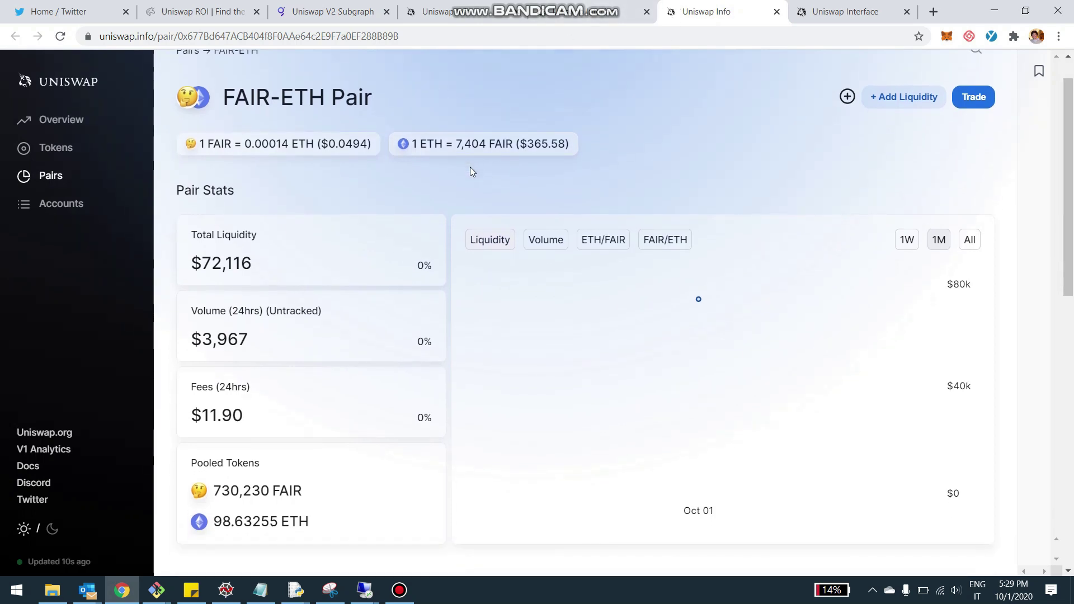
{"action": "scroll", "coordinate": [470, 167], "scroll_direction": "down", "scroll_amount": 4}
{"action": "scroll", "coordinate": [470, 170], "scroll_direction": "up", "scroll_amount": 6}
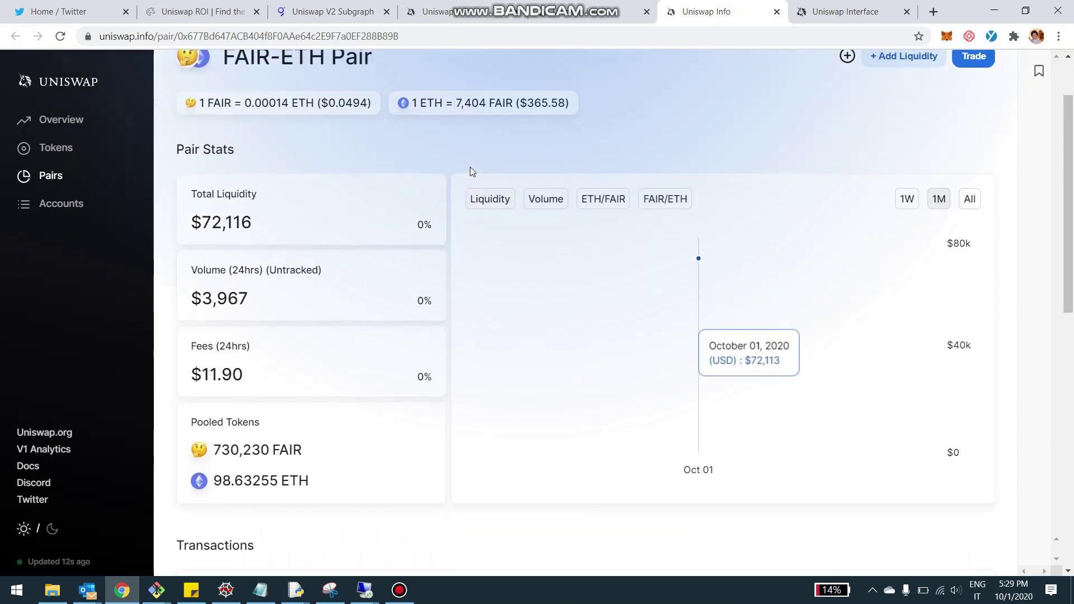
On the FAIR-to-ETH swap, attempt Approve FAIR and open the developer console
{"action": "left_click", "coordinate": [579, 20]}
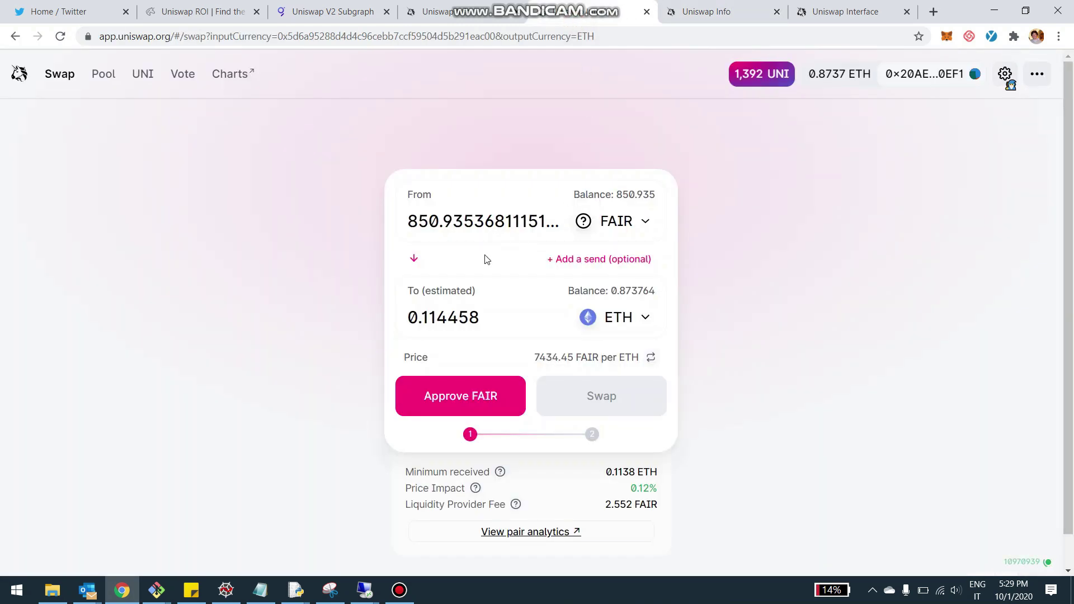
{"action": "left_click", "coordinate": [481, 398]}
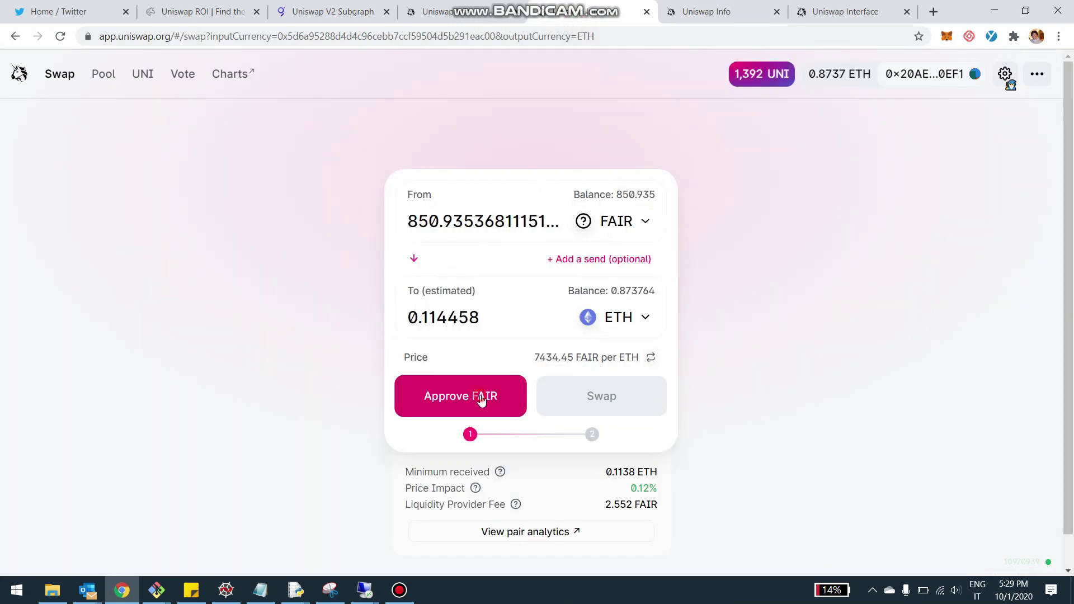
{"action": "key", "text": "ctrl+shift+j"}
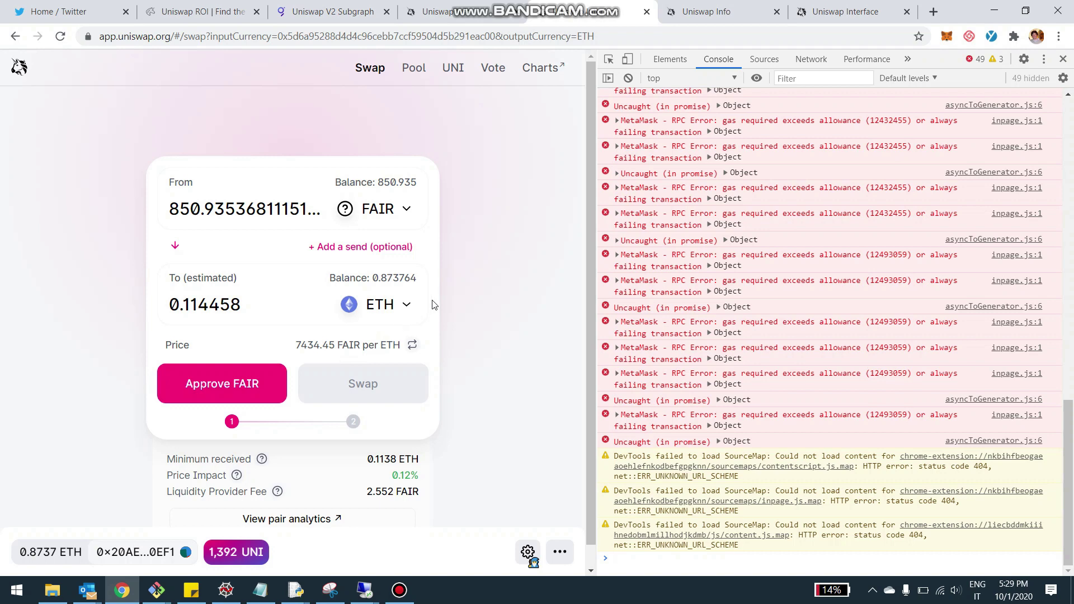
Close the developer console after reviewing the MetaMask gas-allowance errors
{"action": "left_click", "coordinate": [1063, 59]}
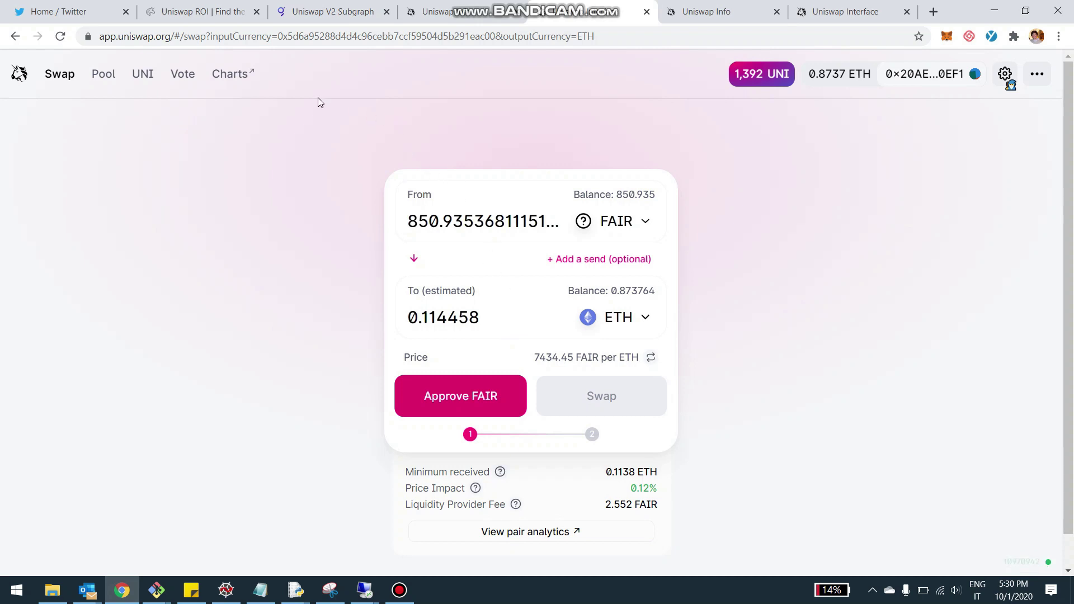
Back in Uniswap ROI, scroll the highest-liquidity pools, then show Highest yield
{"action": "left_click", "coordinate": [241, 6]}
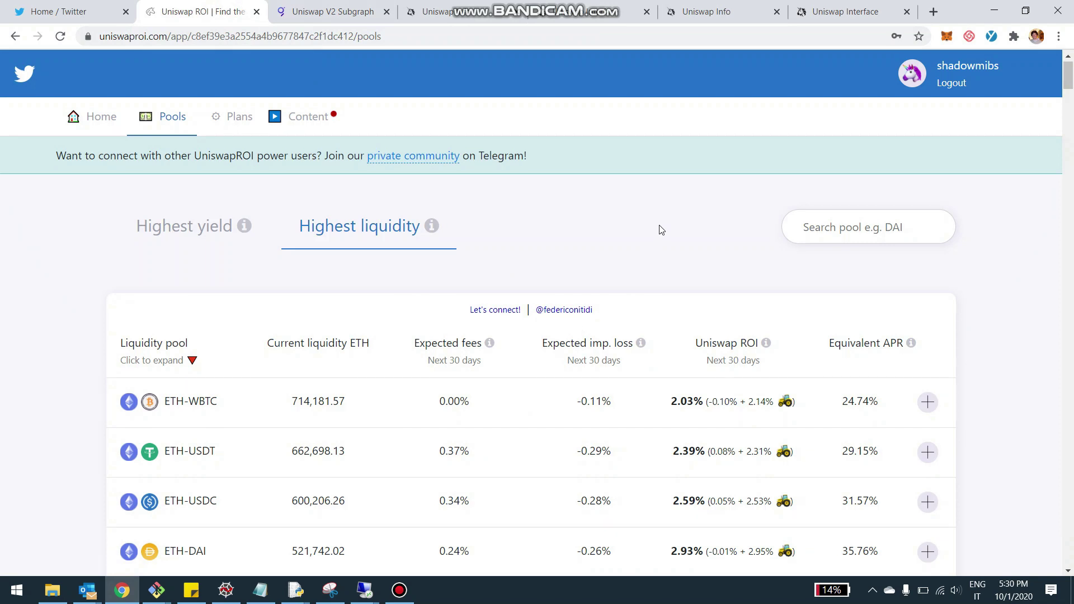
{"action": "scroll", "coordinate": [661, 229], "scroll_direction": "down", "scroll_amount": 2}
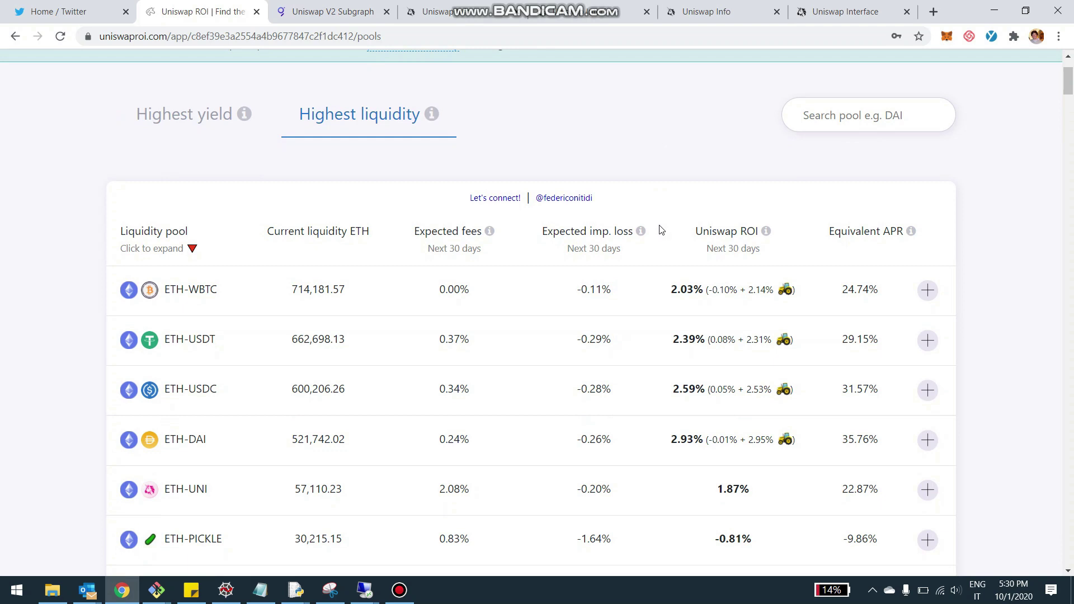
{"action": "scroll", "coordinate": [661, 230], "scroll_direction": "up", "scroll_amount": 2}
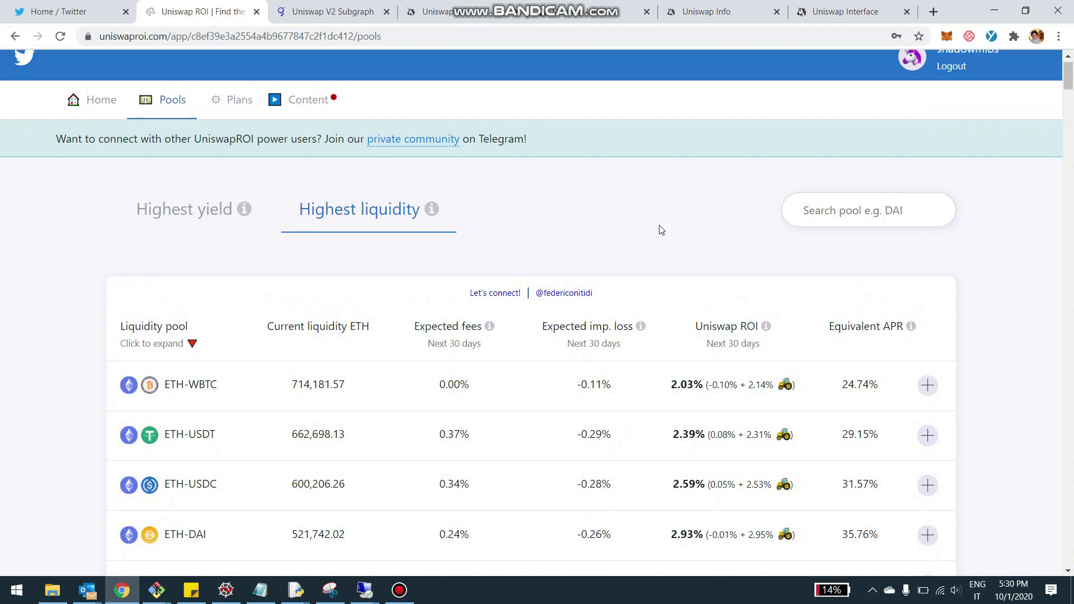
{"action": "scroll", "coordinate": [661, 230], "scroll_direction": "down", "scroll_amount": 1}
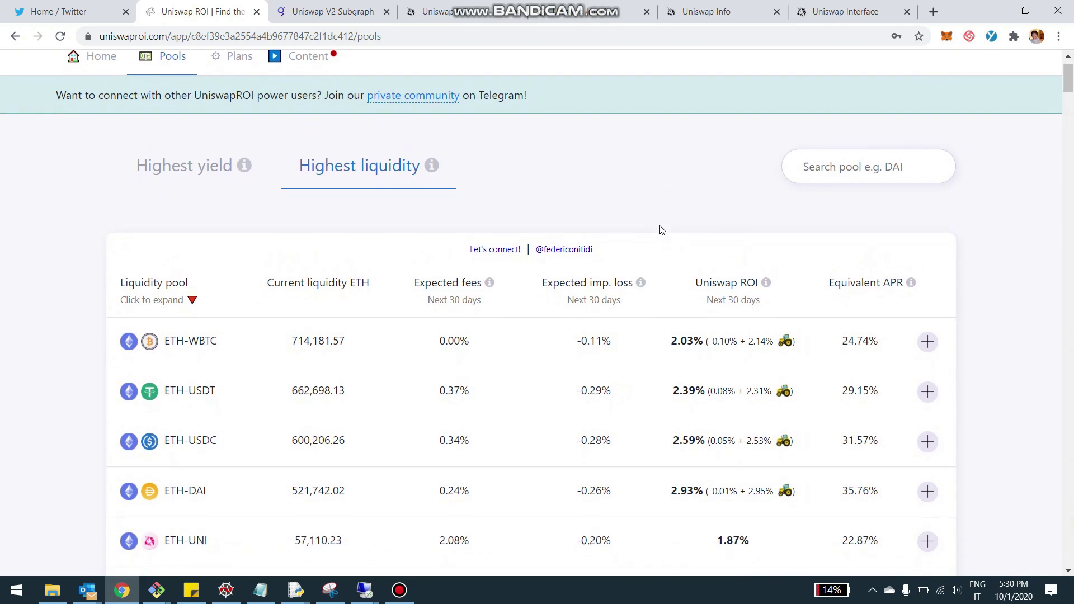
{"action": "left_click", "coordinate": [193, 179]}
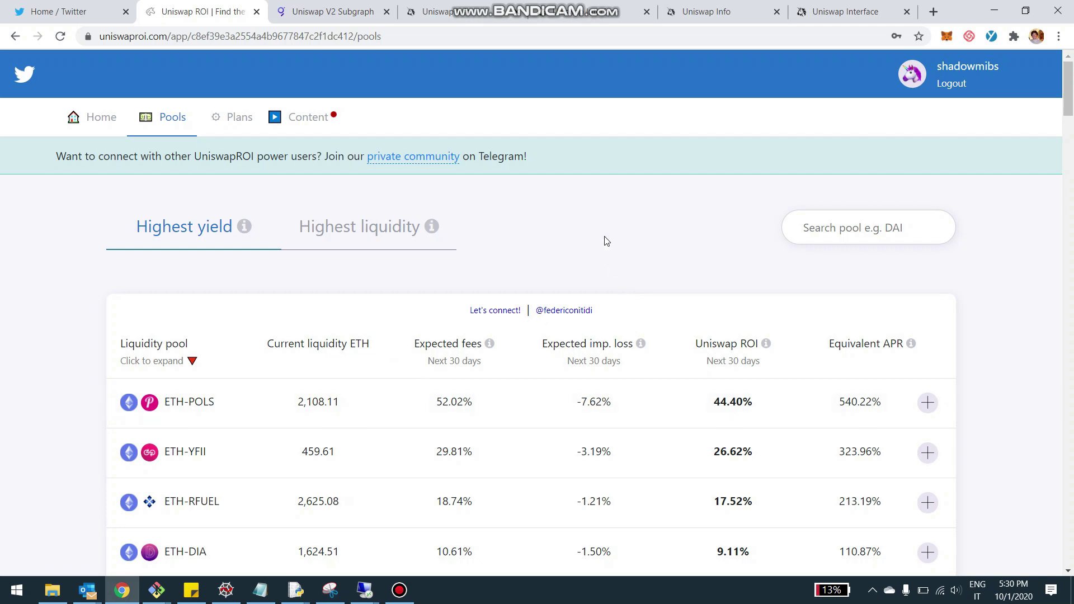
Scroll the highest-yield pools and briefly open the ETH-YFI forecast details
{"action": "scroll", "coordinate": [605, 241], "scroll_direction": "down", "scroll_amount": 5}
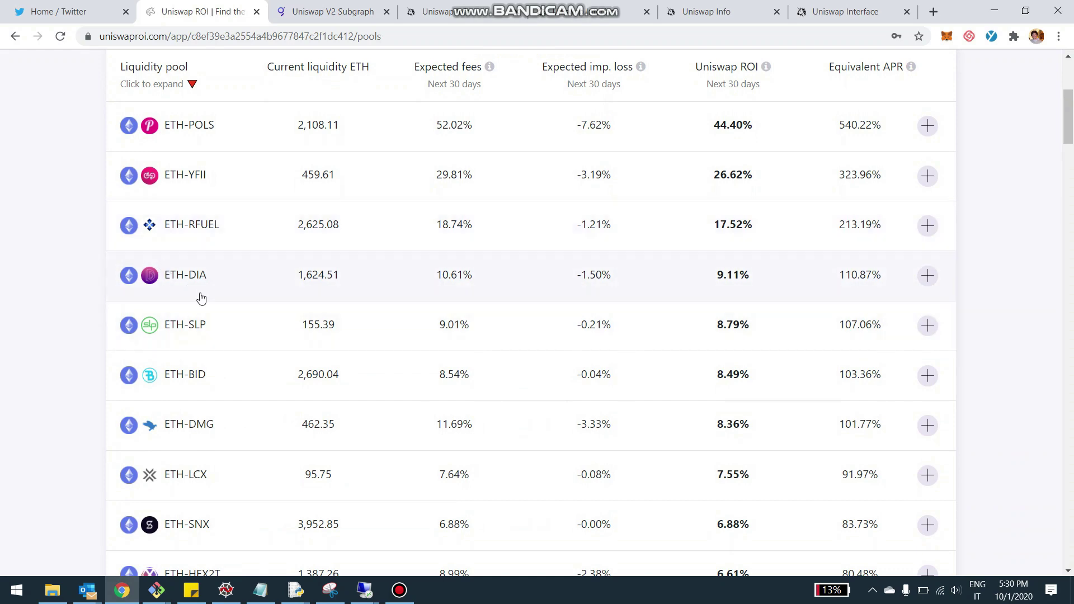
{"action": "scroll", "coordinate": [236, 301], "scroll_direction": "up", "scroll_amount": 1}
{"action": "scroll", "coordinate": [236, 302], "scroll_direction": "up", "scroll_amount": 3}
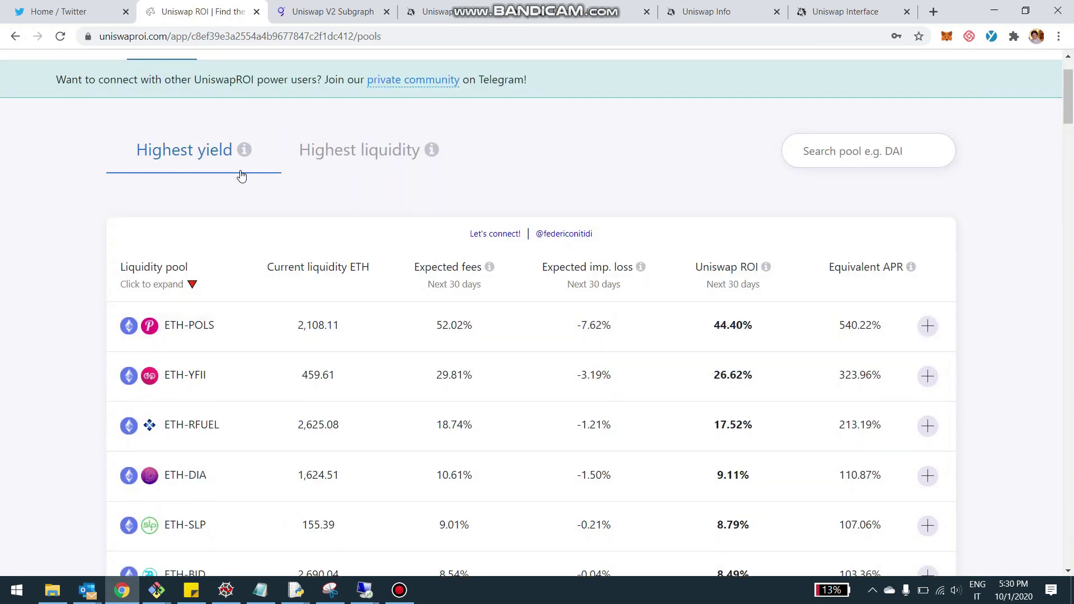
{"action": "scroll", "coordinate": [247, 229], "scroll_direction": "down", "scroll_amount": 10}
{"action": "left_click", "coordinate": [233, 238]}
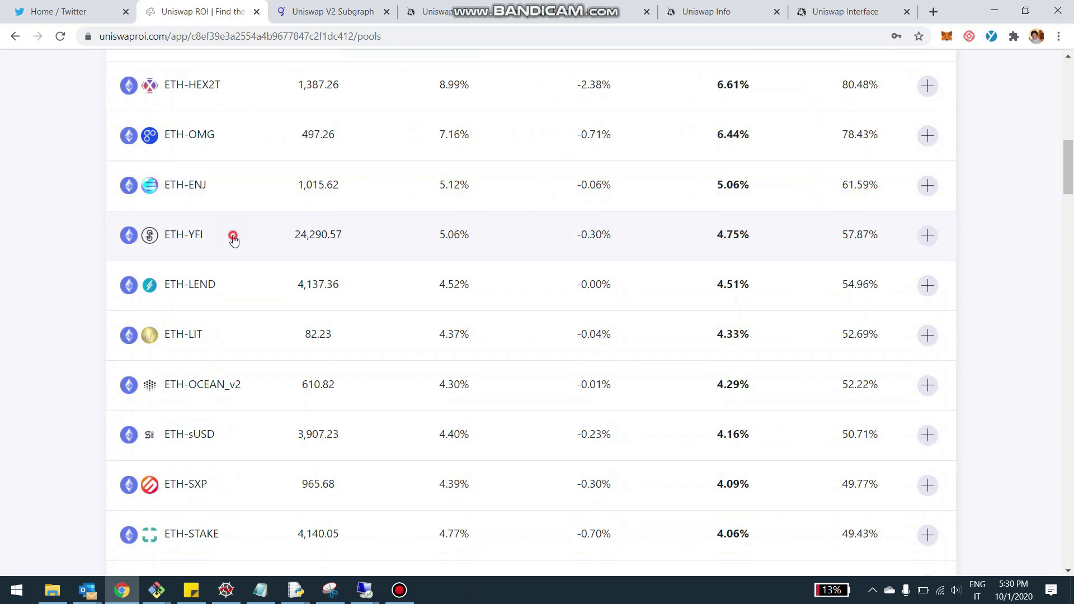
{"action": "left_click", "coordinate": [204, 290]}
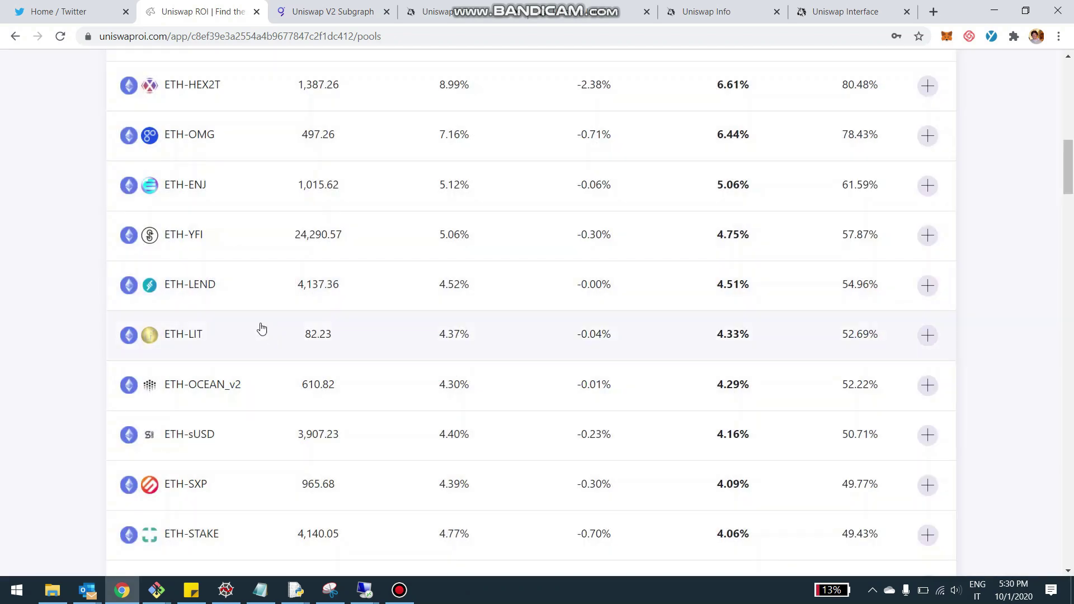
Open the ETH-DIA pool's 30-day forecast details
{"action": "scroll", "coordinate": [263, 319], "scroll_direction": "up", "scroll_amount": 3}
{"action": "scroll", "coordinate": [266, 310], "scroll_direction": "up", "scroll_amount": 5}
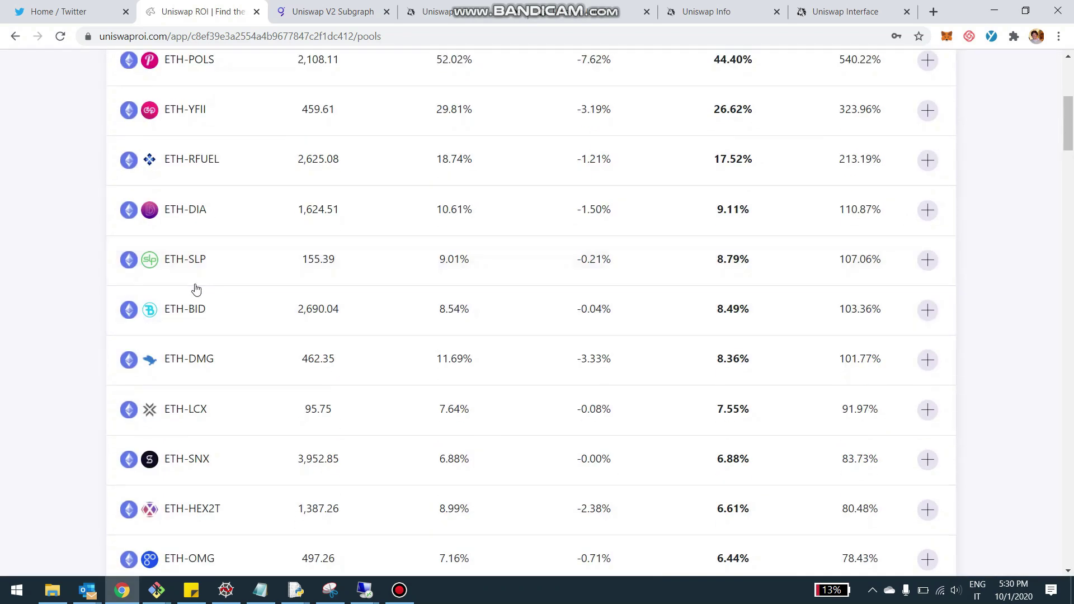
{"action": "left_click", "coordinate": [271, 211]}
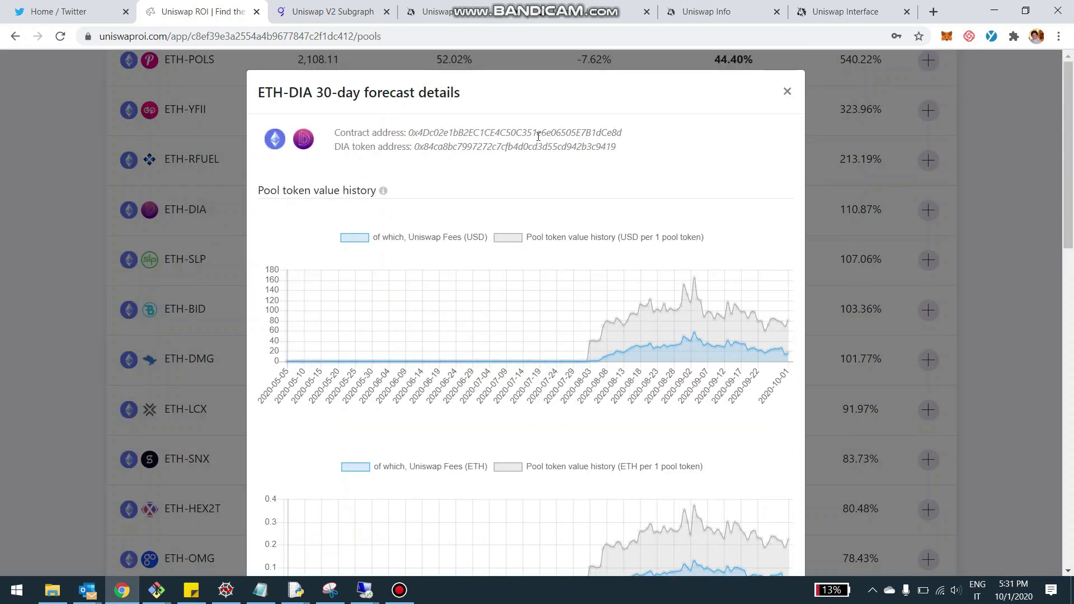
{"action": "key", "text": "Escape"}
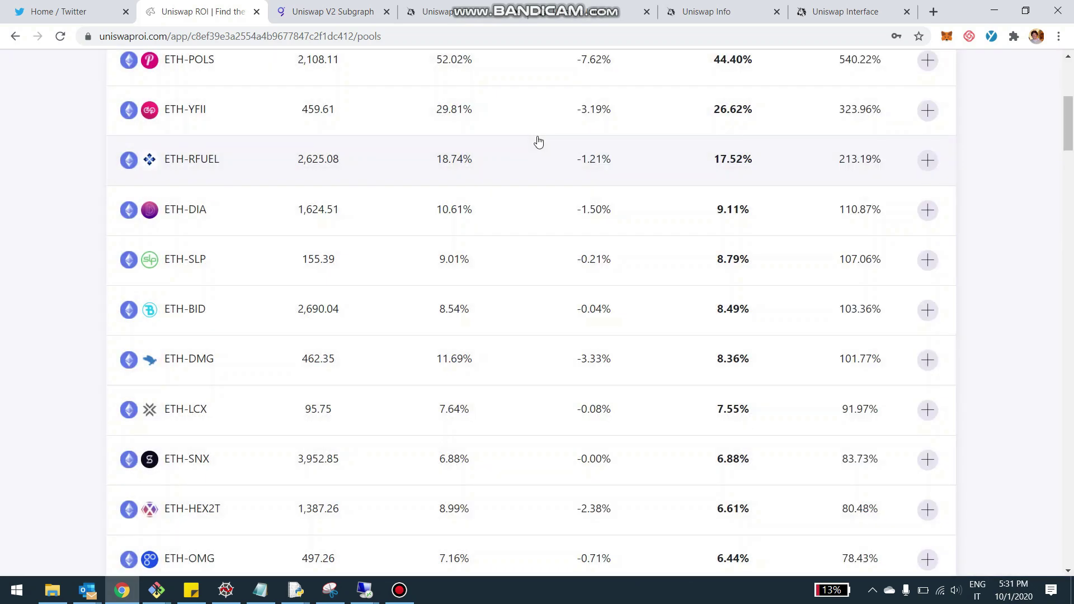
{"action": "scroll", "coordinate": [539, 141], "scroll_direction": "up", "scroll_amount": 6}
Revisit the highest-liquidity pools, then rerun the recent-pairs query in the Uniswap V2 subgraph
{"action": "left_click", "coordinate": [323, 236]}
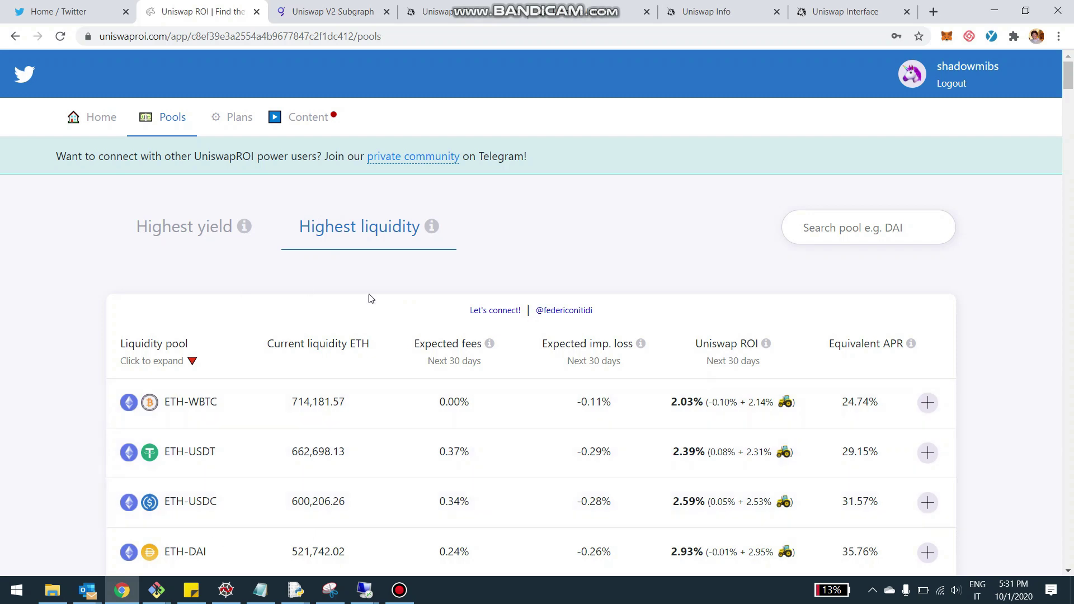
{"action": "scroll", "coordinate": [425, 391], "scroll_direction": "down", "scroll_amount": 7}
{"action": "scroll", "coordinate": [426, 396], "scroll_direction": "down", "scroll_amount": 1}
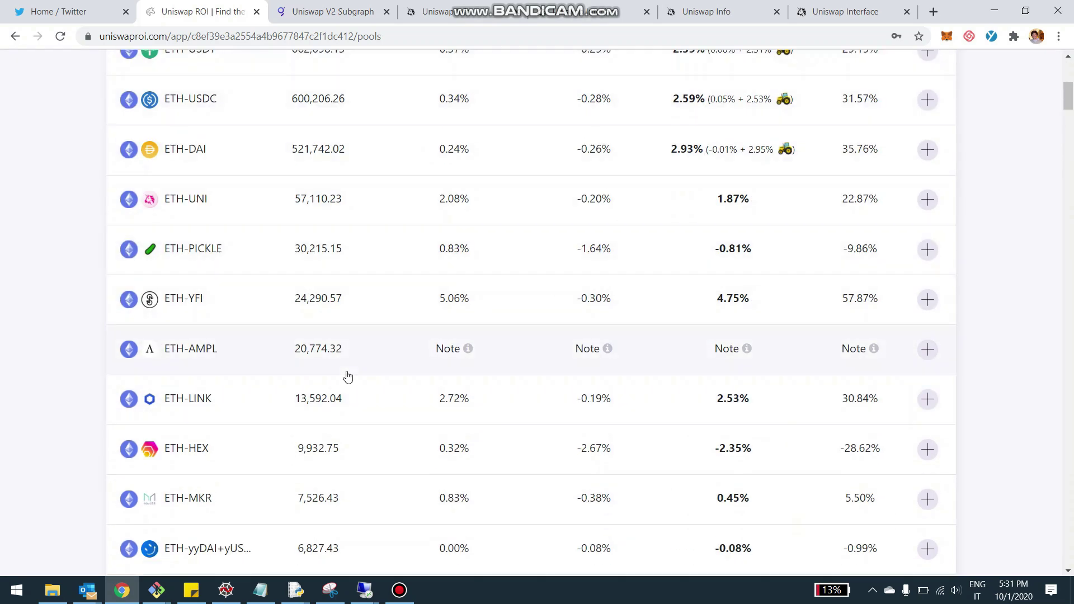
{"action": "scroll", "coordinate": [348, 376], "scroll_direction": "up", "scroll_amount": 8}
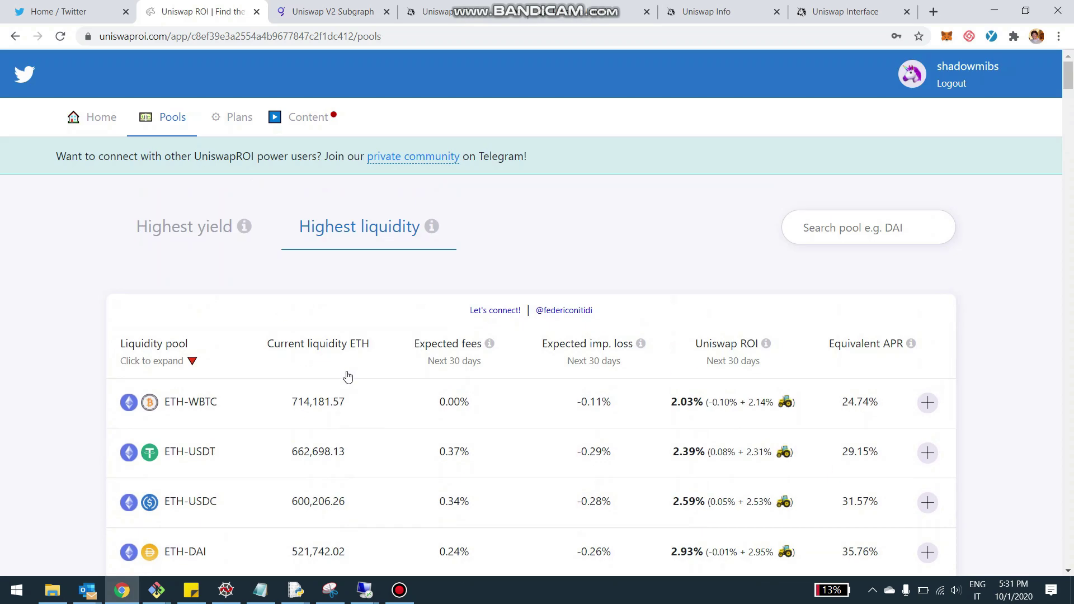
{"action": "left_click", "coordinate": [332, 7]}
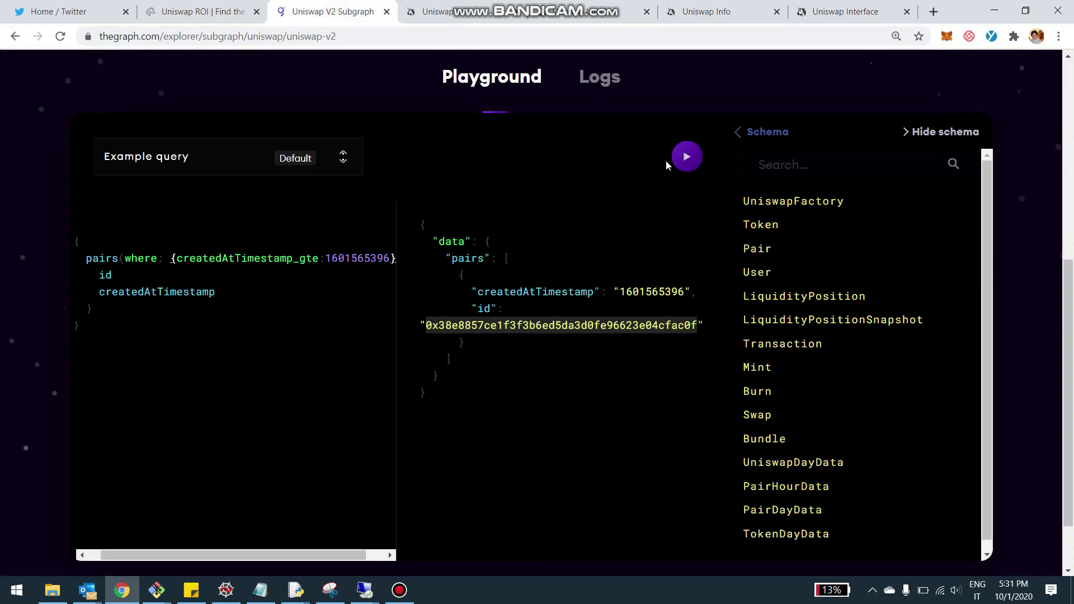
{"action": "left_click", "coordinate": [699, 159]}
Click into the pairs query editor in The Graph playground
{"action": "left_click", "coordinate": [558, 266]}
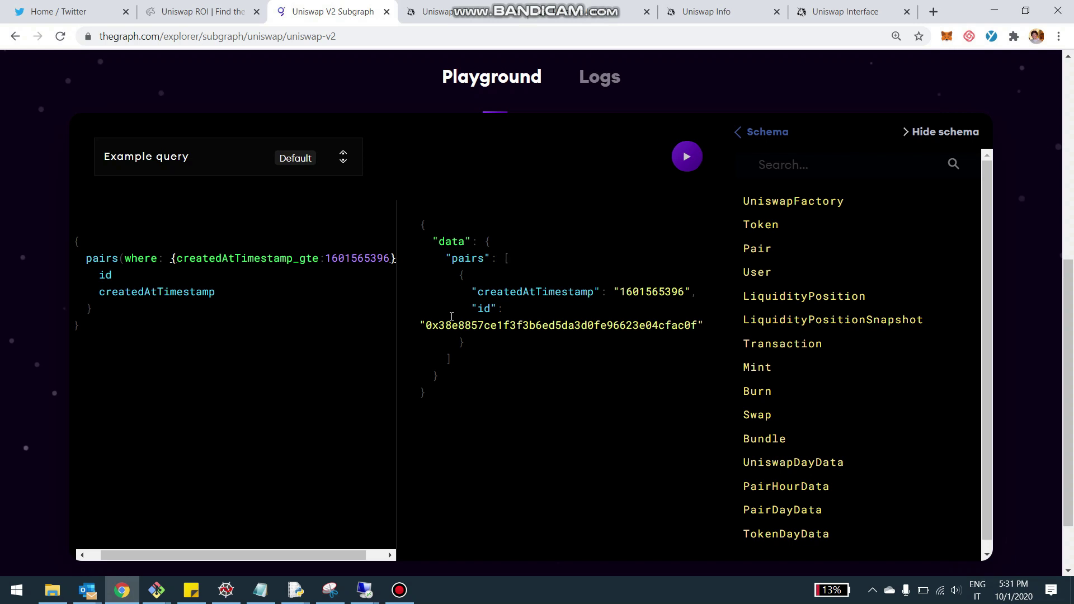
{"action": "left_click", "coordinate": [184, 6]}
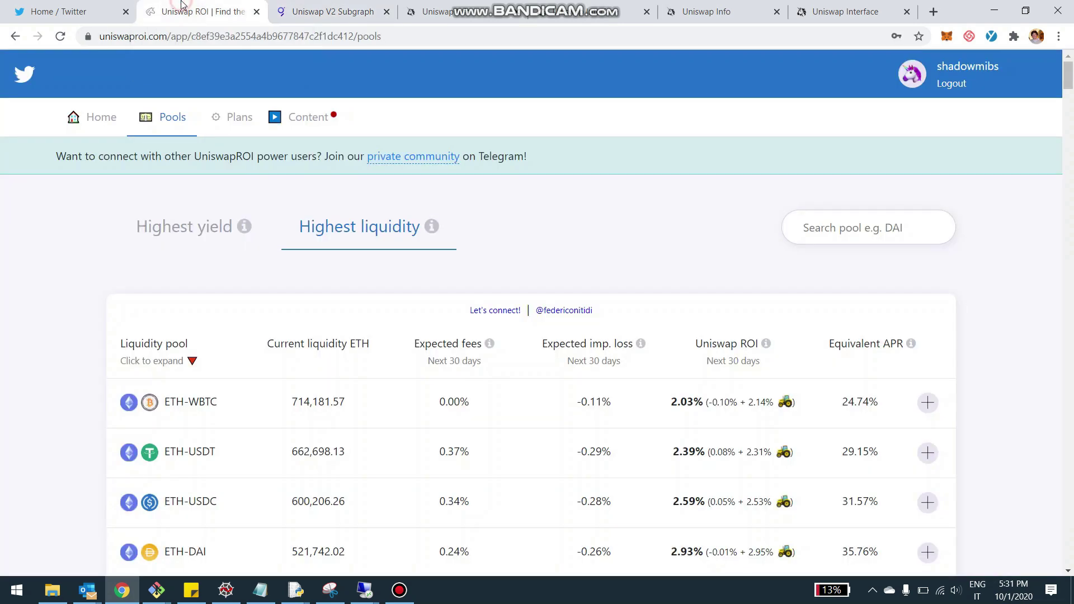